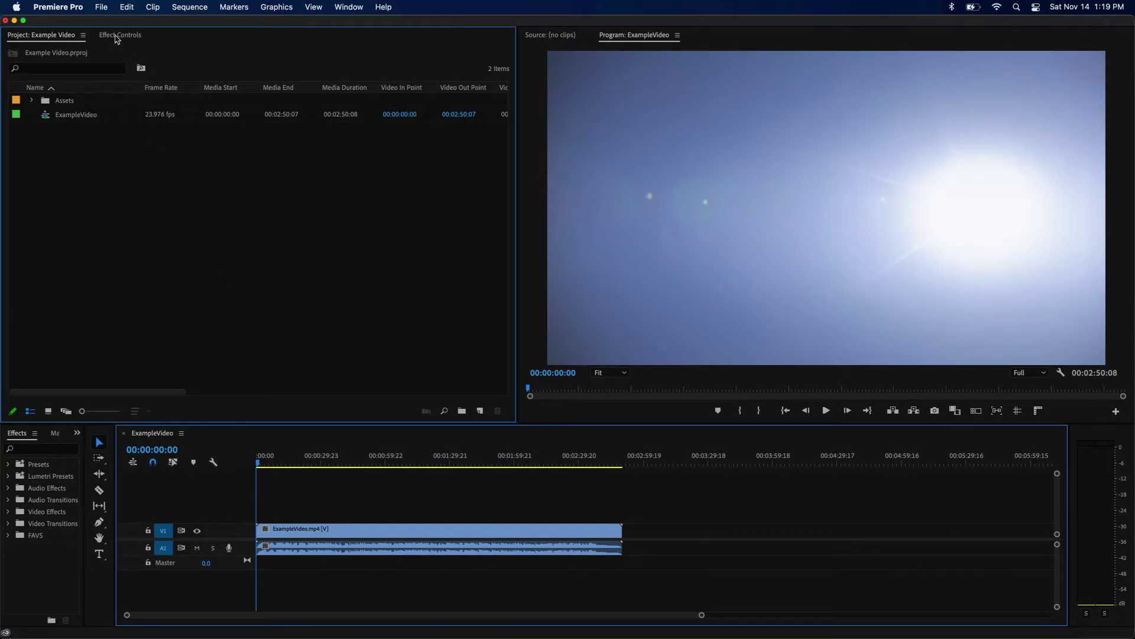
# Export the sequence as H.264 at Match Source – High bitrate to ExampleVideo.mp4
pyautogui.click(102, 7)
pyautogui.moveTo(115, 376)
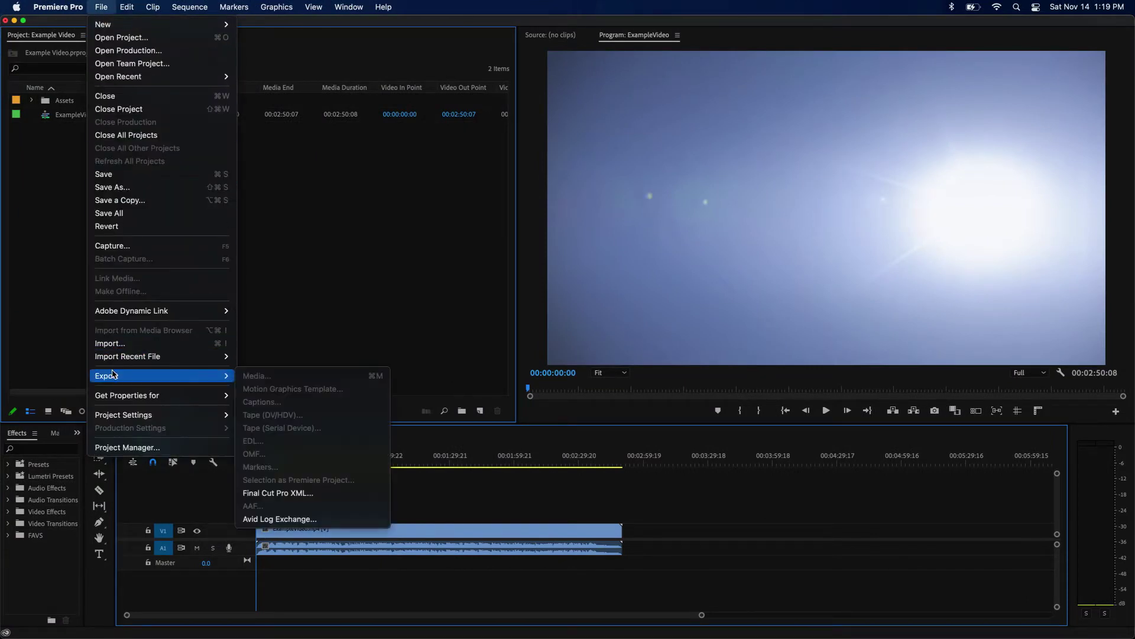
pyautogui.click(252, 378)
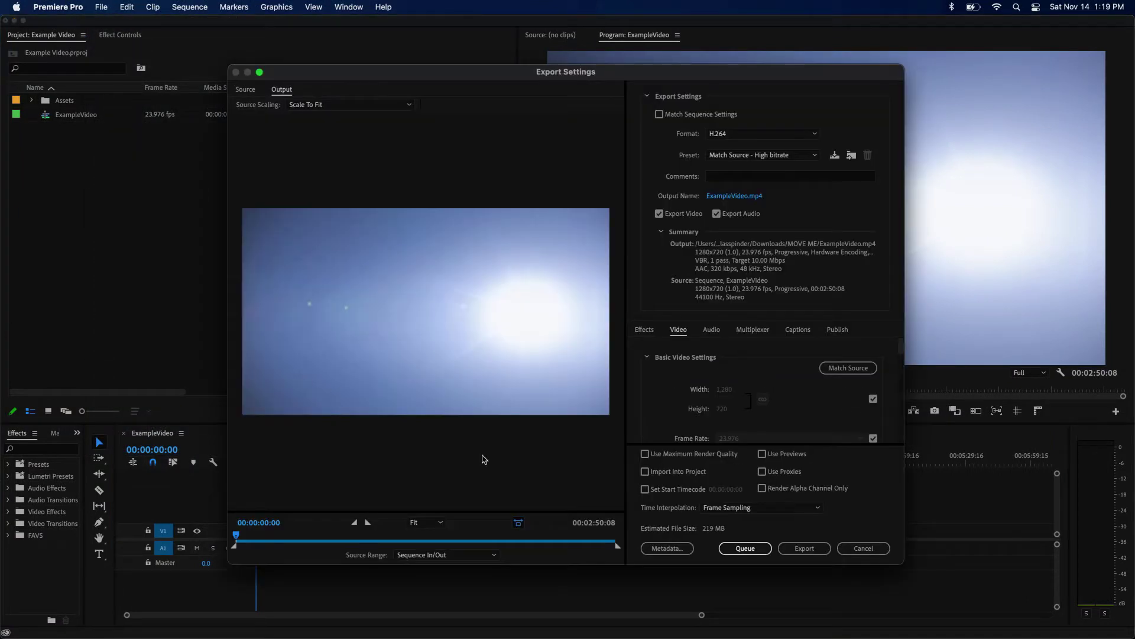
pyautogui.click(817, 554)
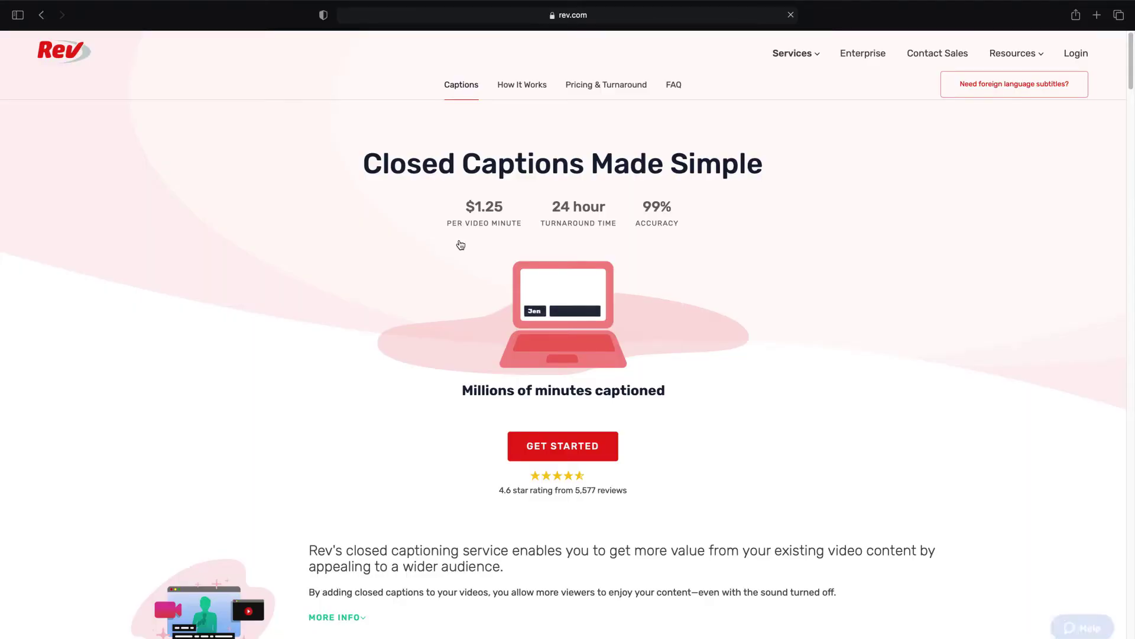
# Upload ExampleVideo.mp4 to Rev and place a caption order in SubRip (.srt) format
pyautogui.click(529, 448)
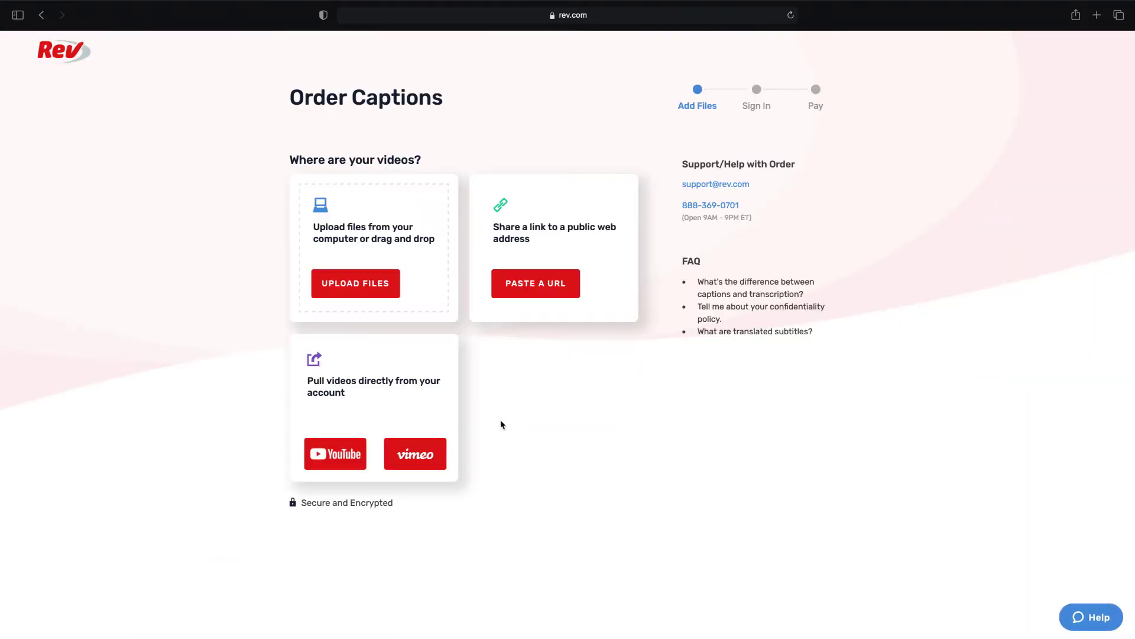
pyautogui.click(372, 289)
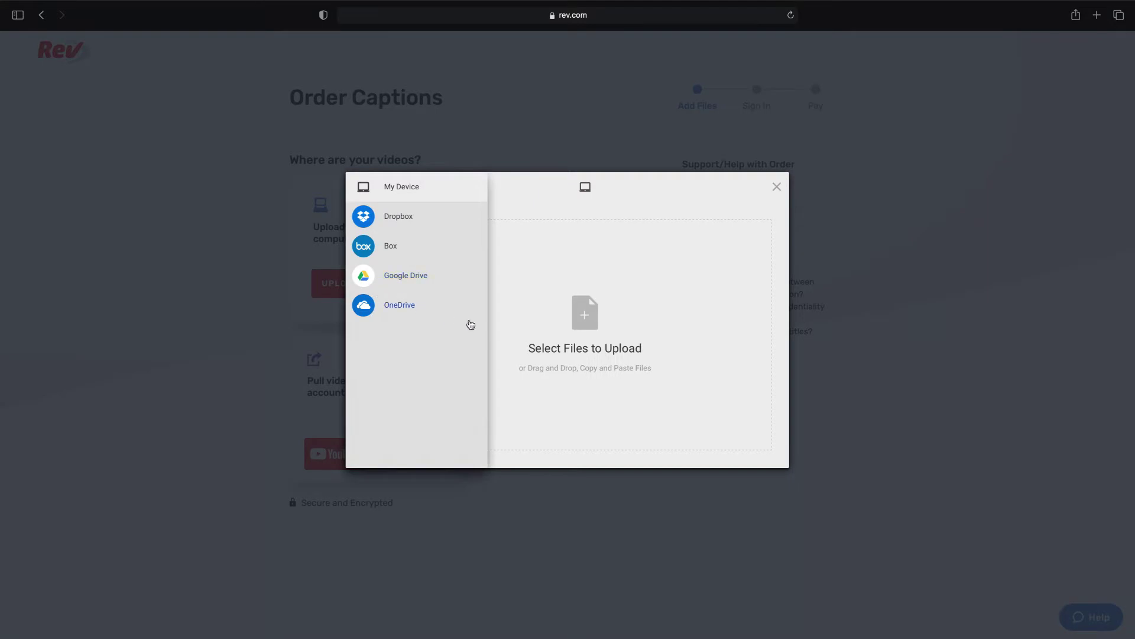
pyautogui.click(545, 329)
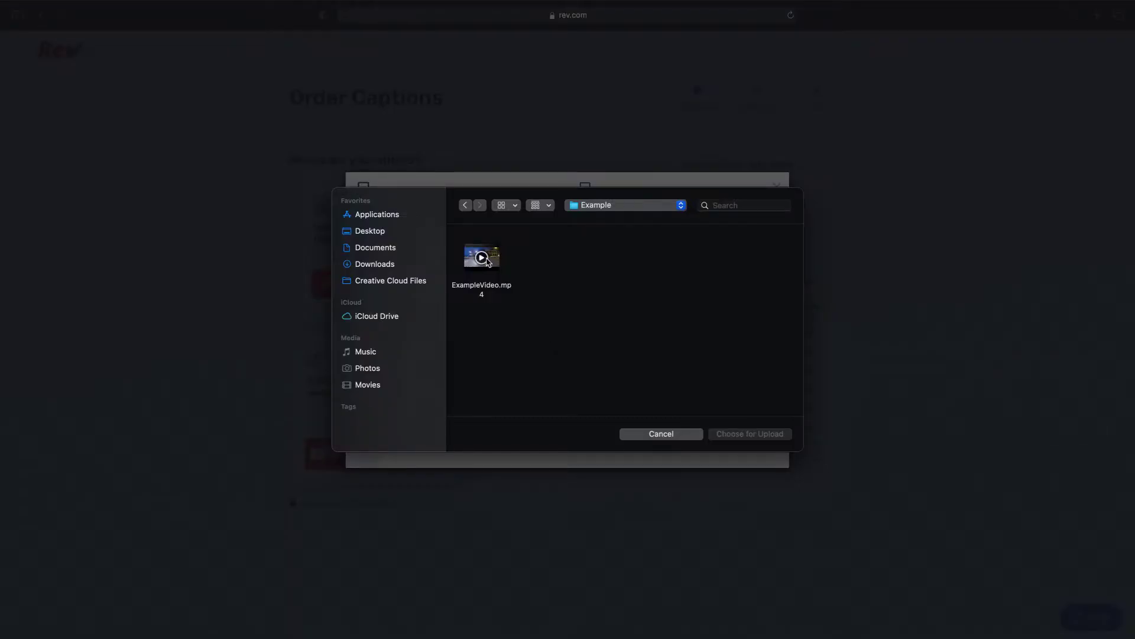
pyautogui.doubleClick(482, 257)
pyautogui.click(338, 596)
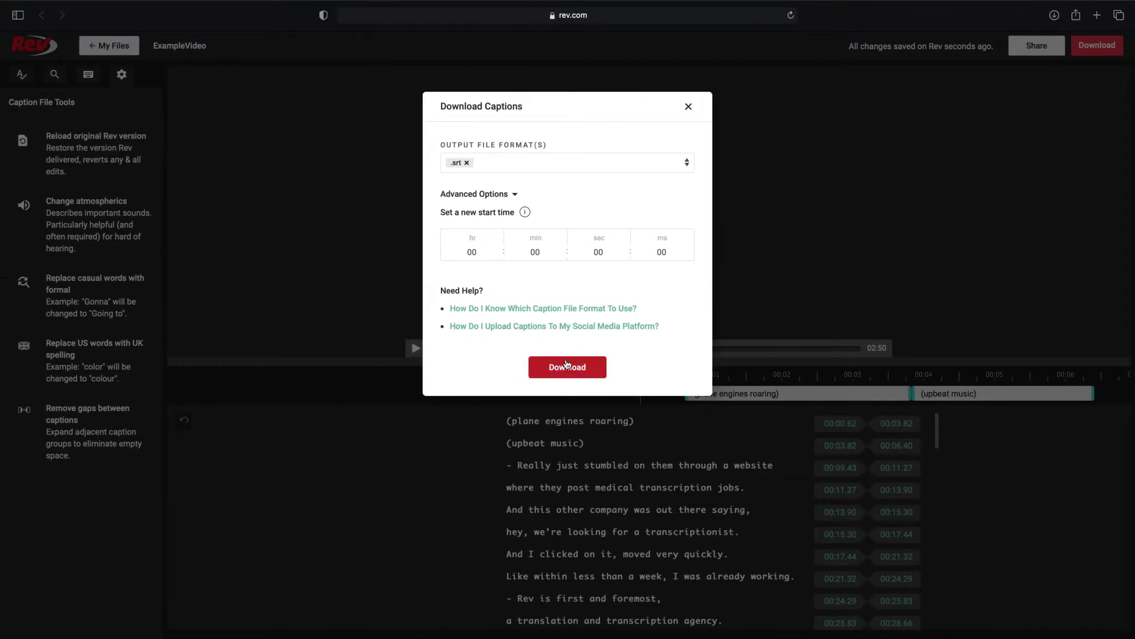
# Download the finished SRT captions, then download HandBrake 1.3.3 for macOS
pyautogui.click(566, 365)
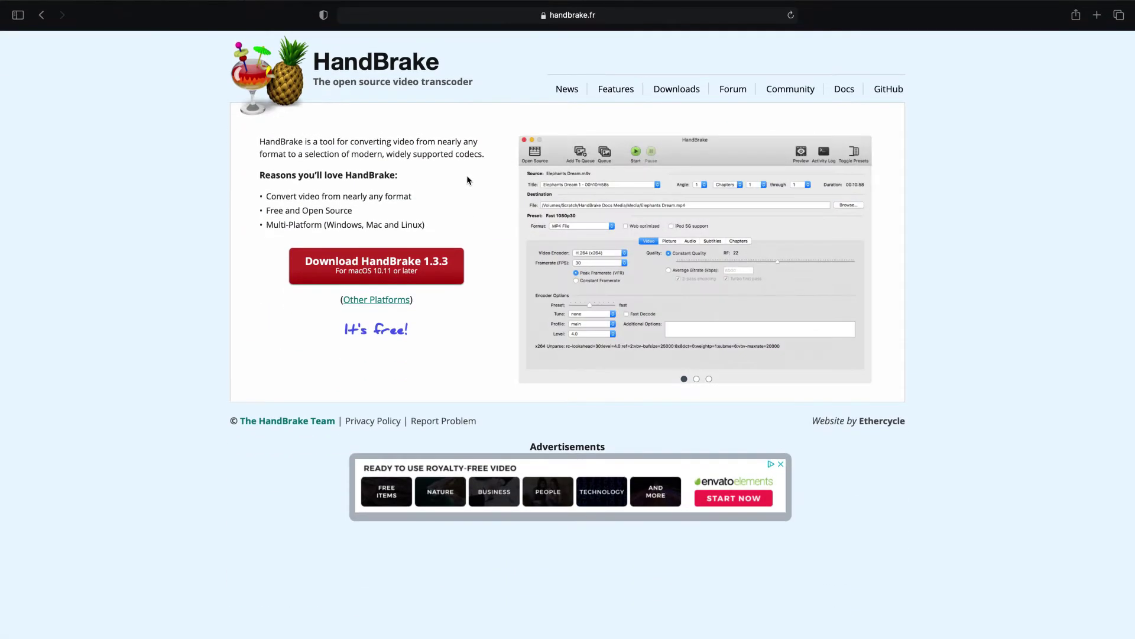
pyautogui.click(367, 262)
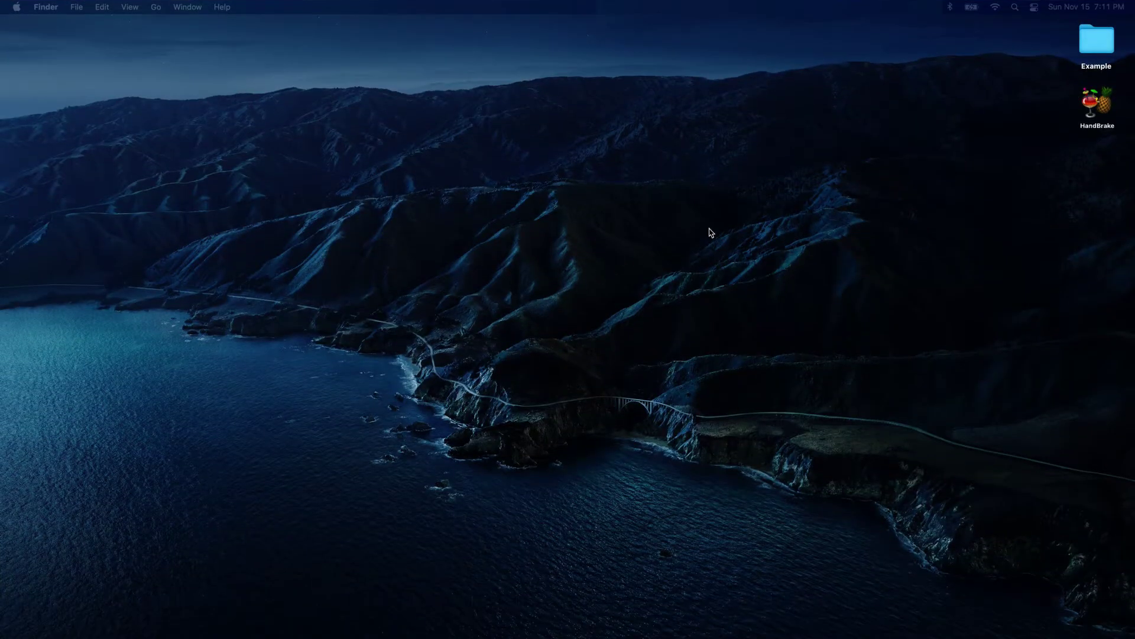
# Launch HandBrake, load ExampleVideo.mp4 from the Example folder, and view its Subtitles settings
pyautogui.doubleClick(1097, 102)
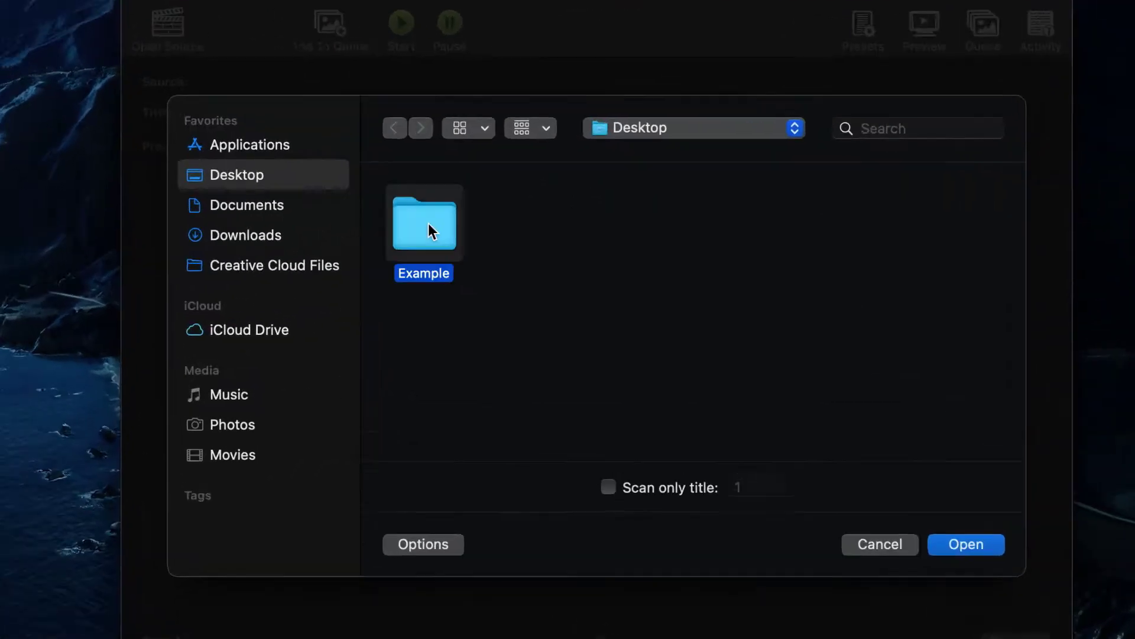
pyautogui.doubleClick(572, 283)
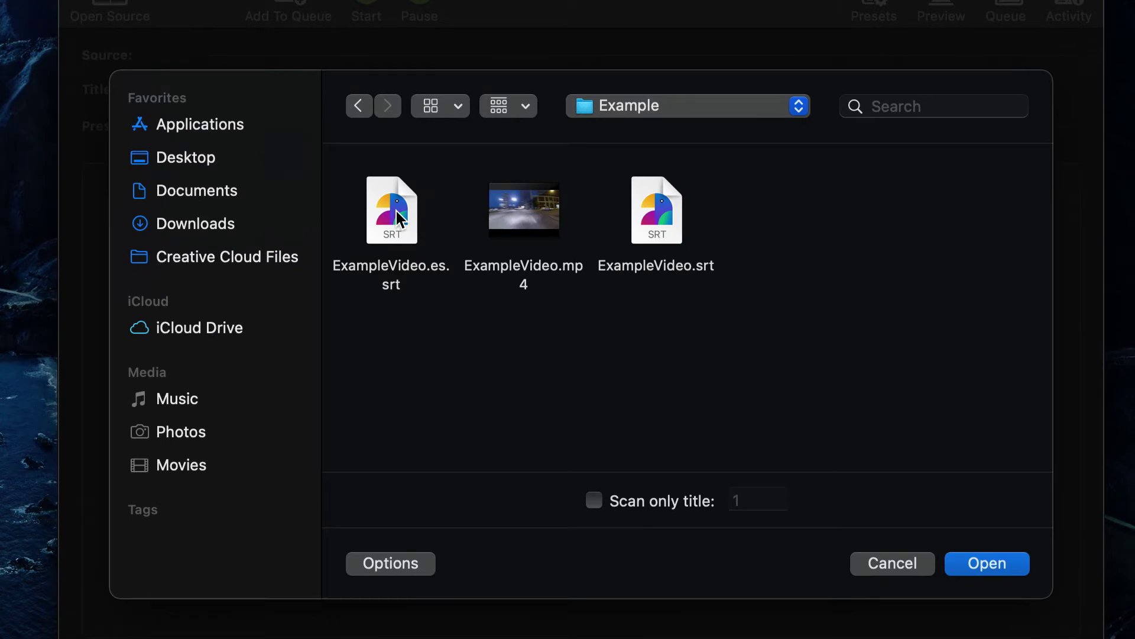
pyautogui.click(506, 226)
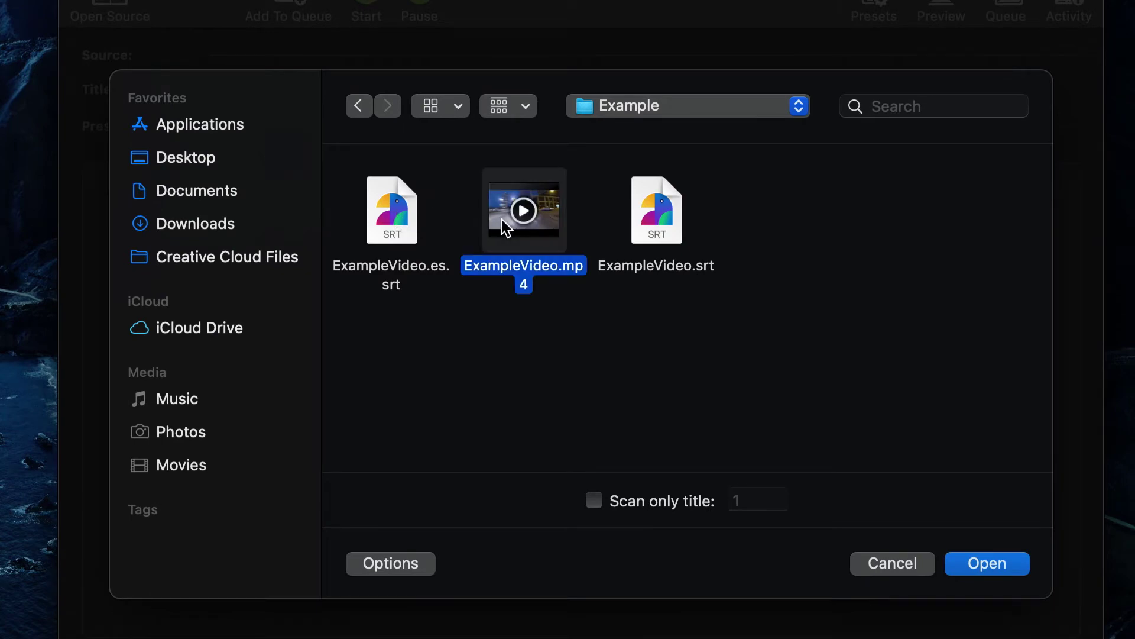
pyautogui.click(987, 563)
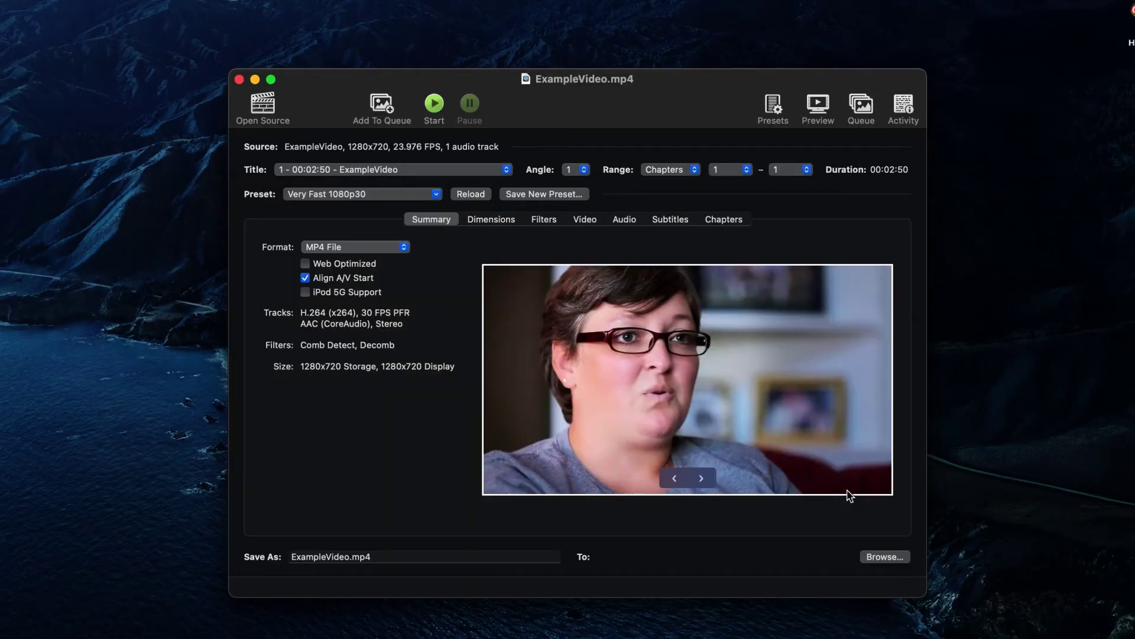
pyautogui.click(666, 224)
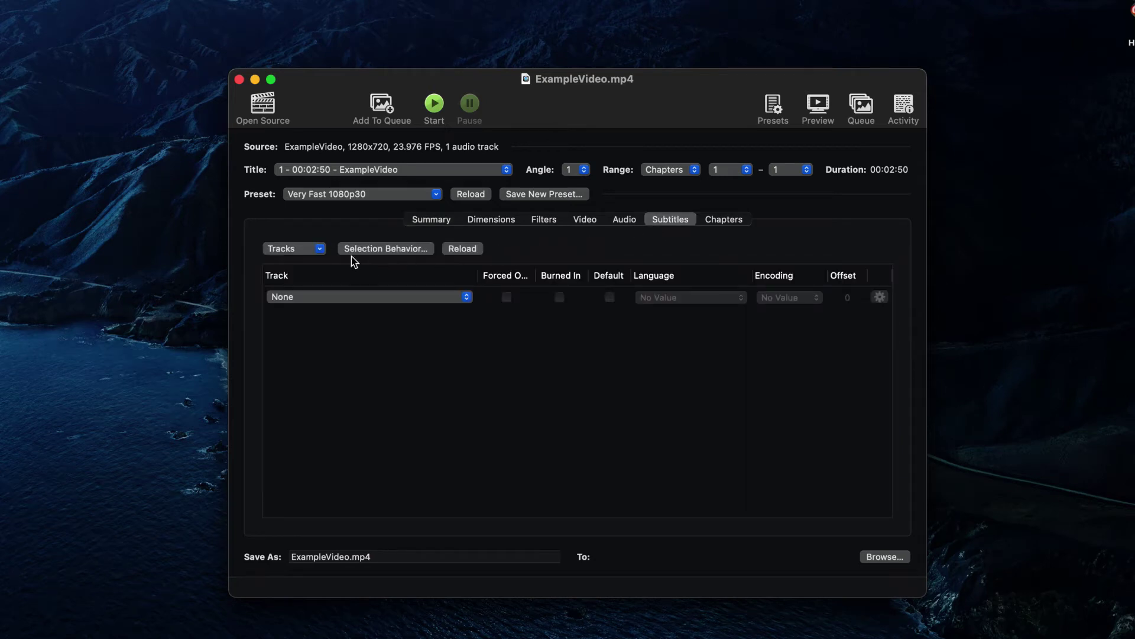
# Add ExampleVideo.srt as an external subtitle track
pyautogui.click(320, 249)
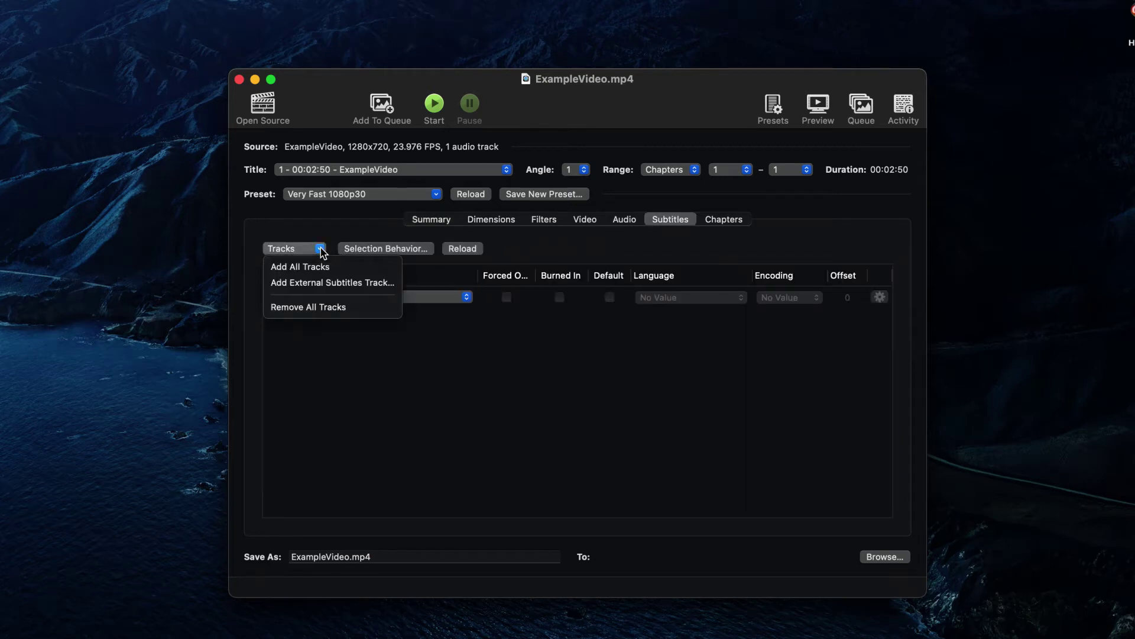
pyautogui.click(318, 283)
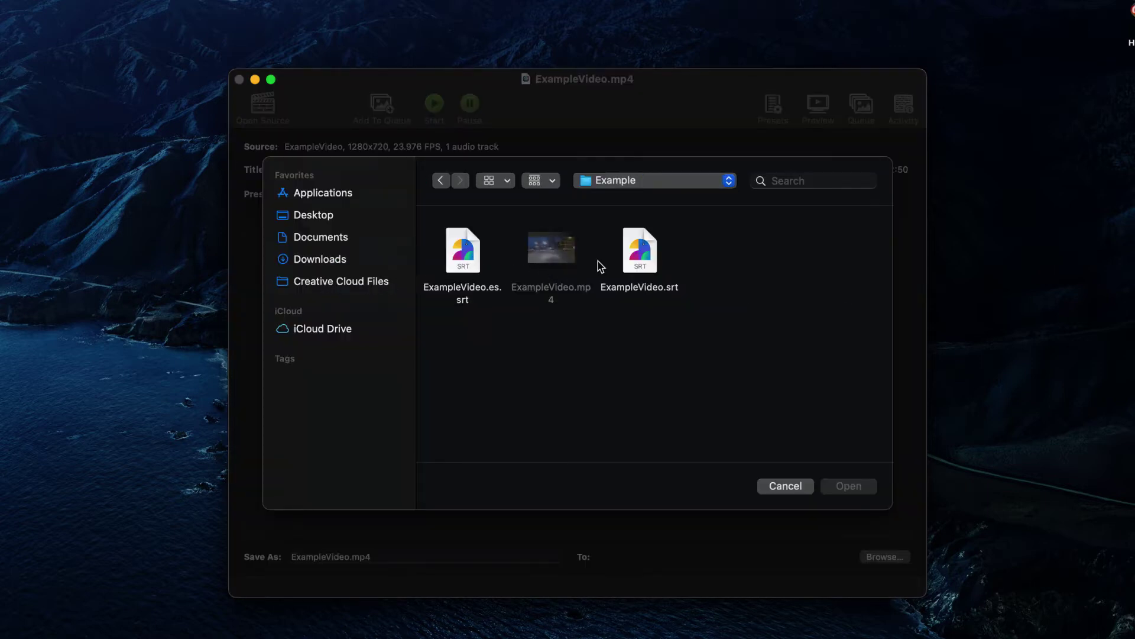
pyautogui.click(634, 263)
pyautogui.doubleClick(633, 260)
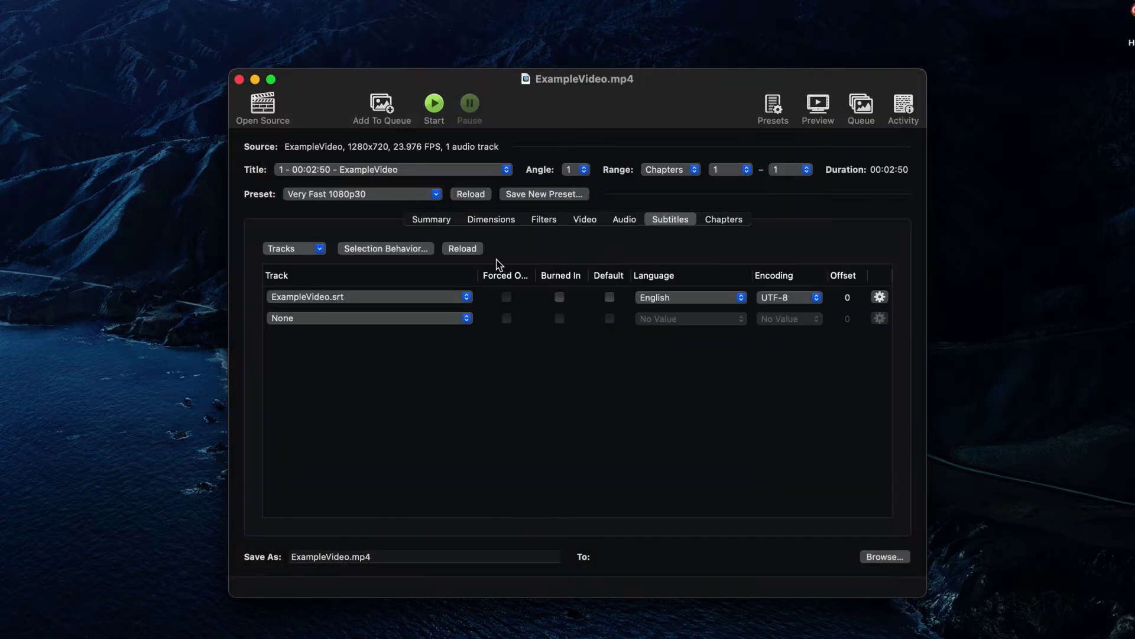
# Add the Spanish ExampleVideo.es.srt file as a second external subtitle track
pyautogui.click(318, 249)
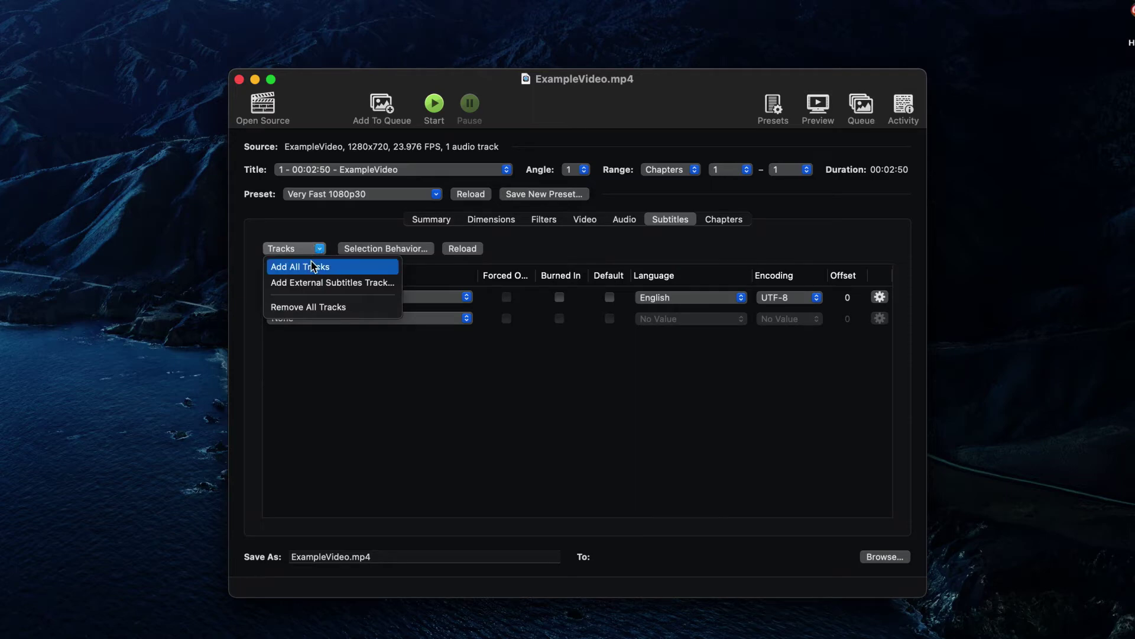
pyautogui.click(312, 283)
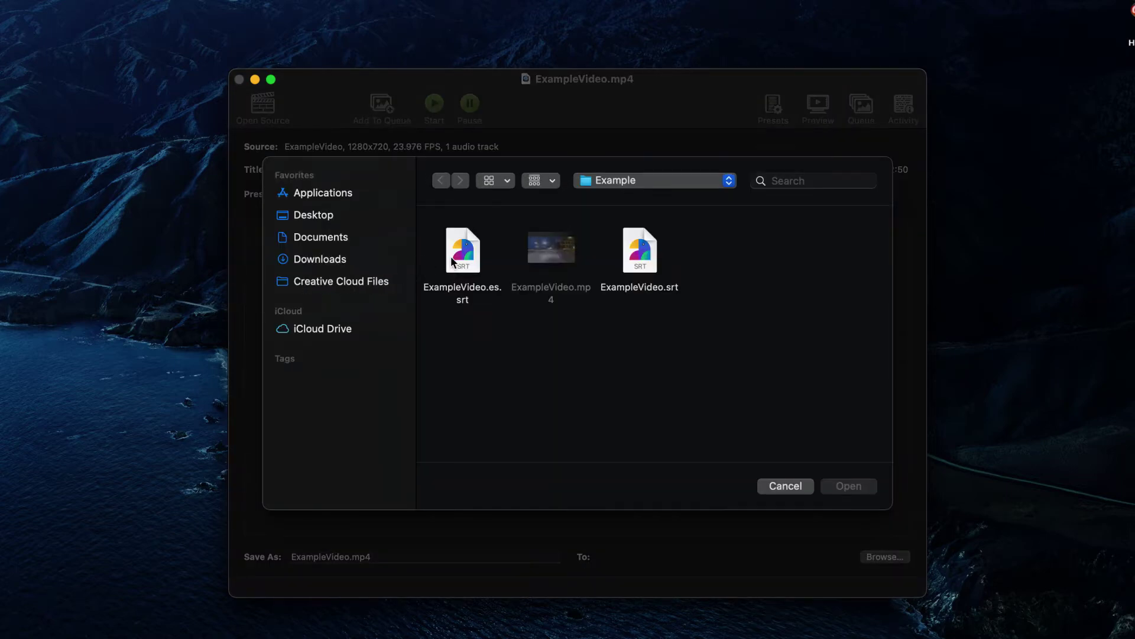
pyautogui.click(466, 262)
pyautogui.doubleClick(467, 261)
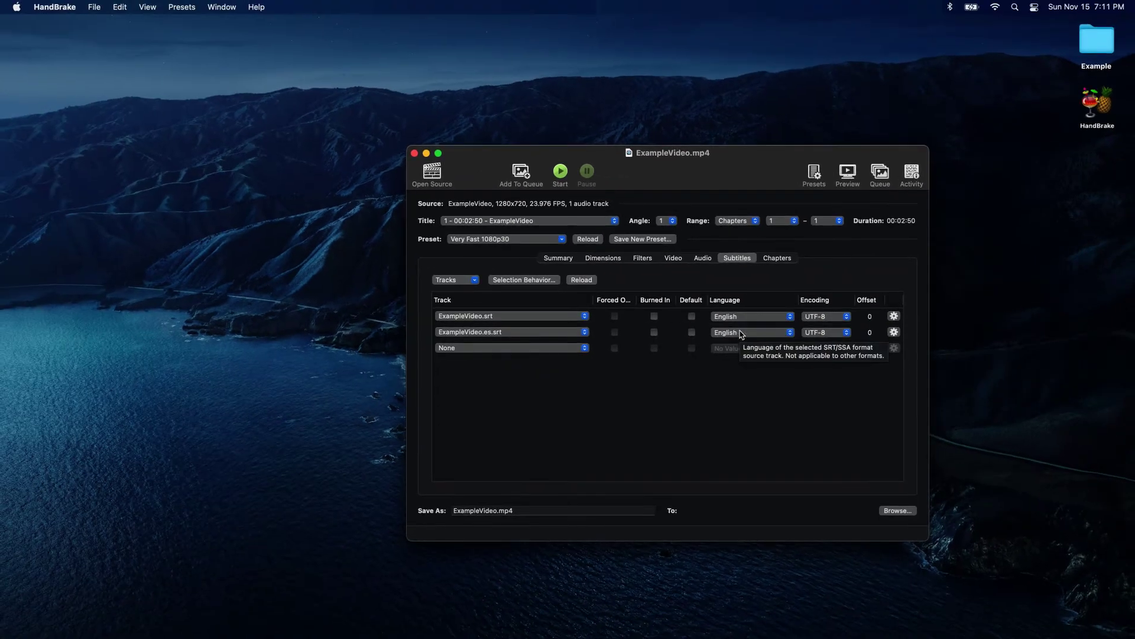
# Tag ExampleVideo.es.srt as Spanish ('spa'), toggle Burned In on ExampleVideo.srt, and view Video settings
pyautogui.click(675, 320)
pyautogui.write('spa')
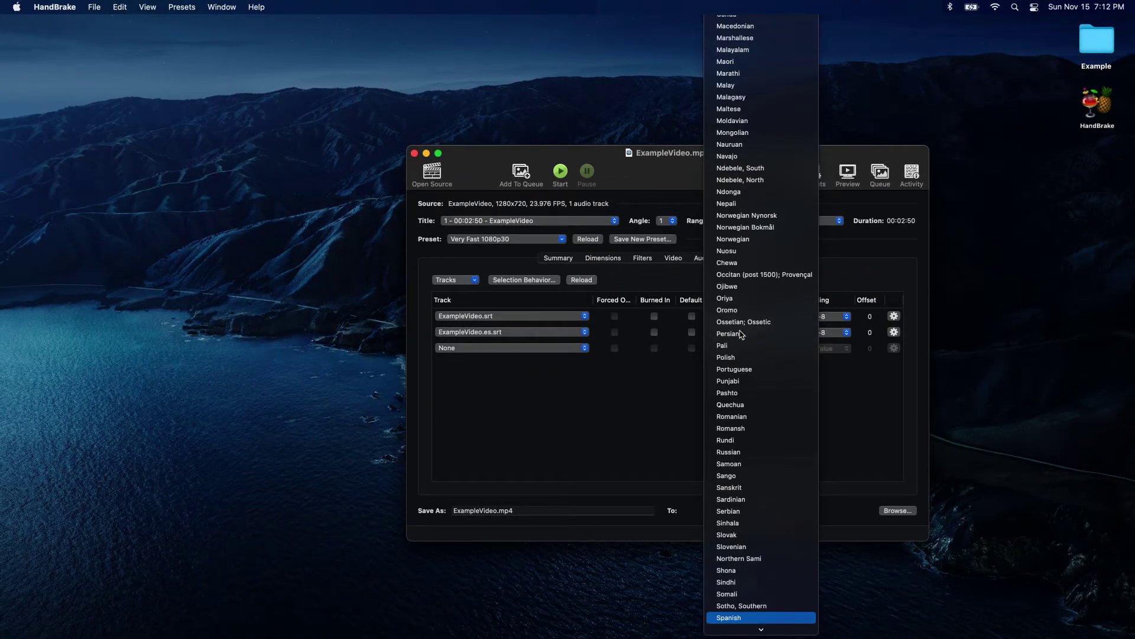
pyautogui.press('Return')
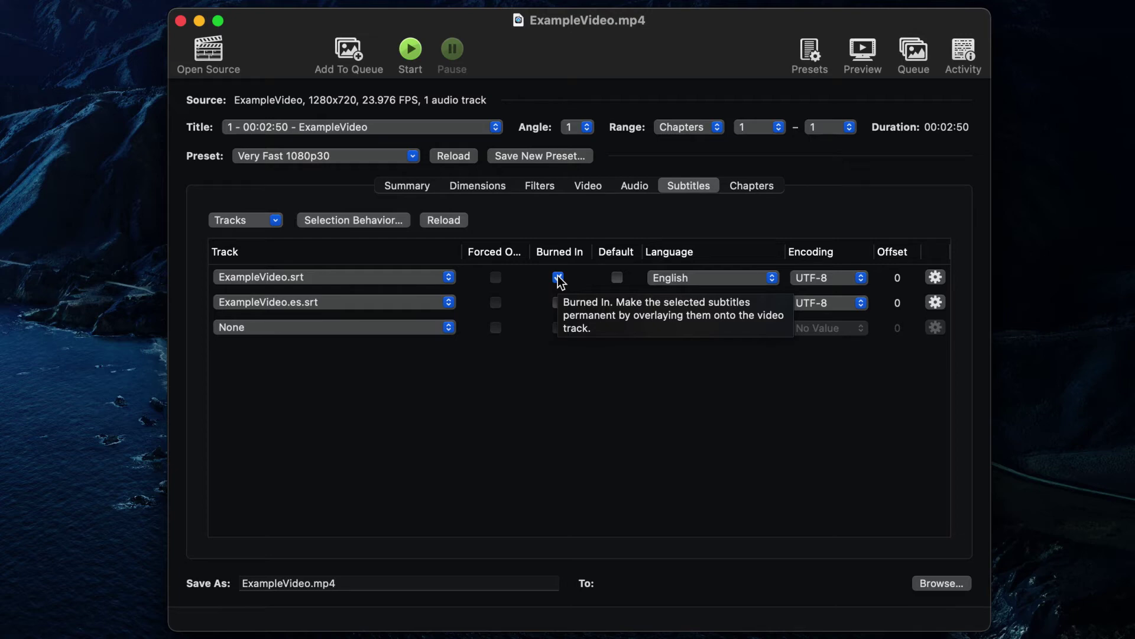
pyautogui.click(558, 277)
pyautogui.click(588, 185)
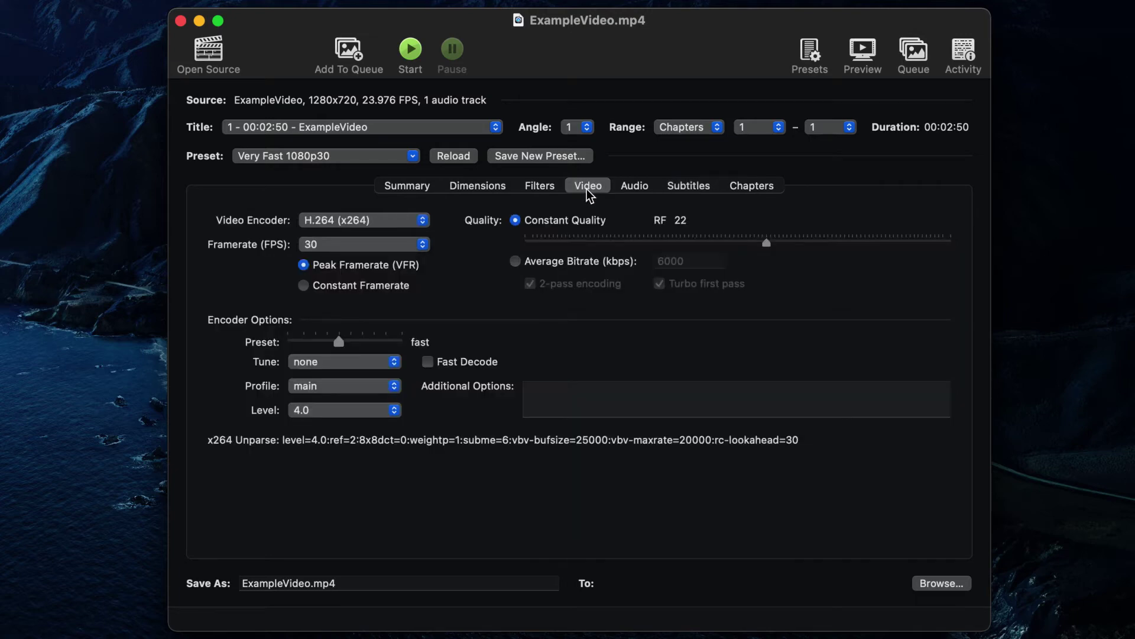
# Apply the Example_HQ preset from My Presets
pyautogui.click(636, 186)
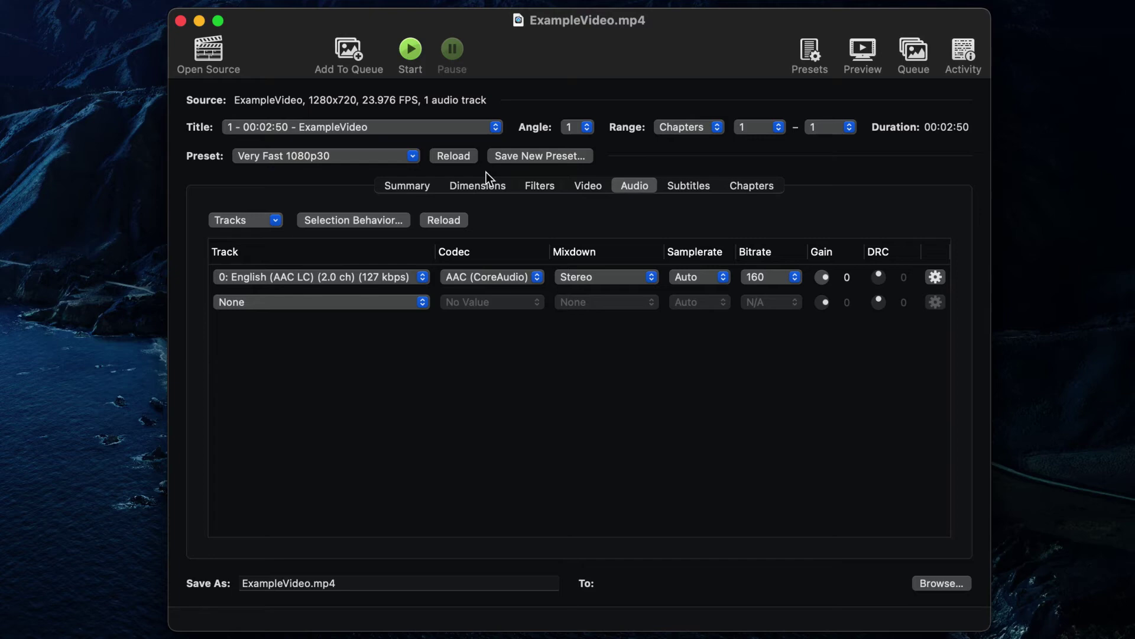
pyautogui.click(412, 159)
pyautogui.moveTo(367, 282)
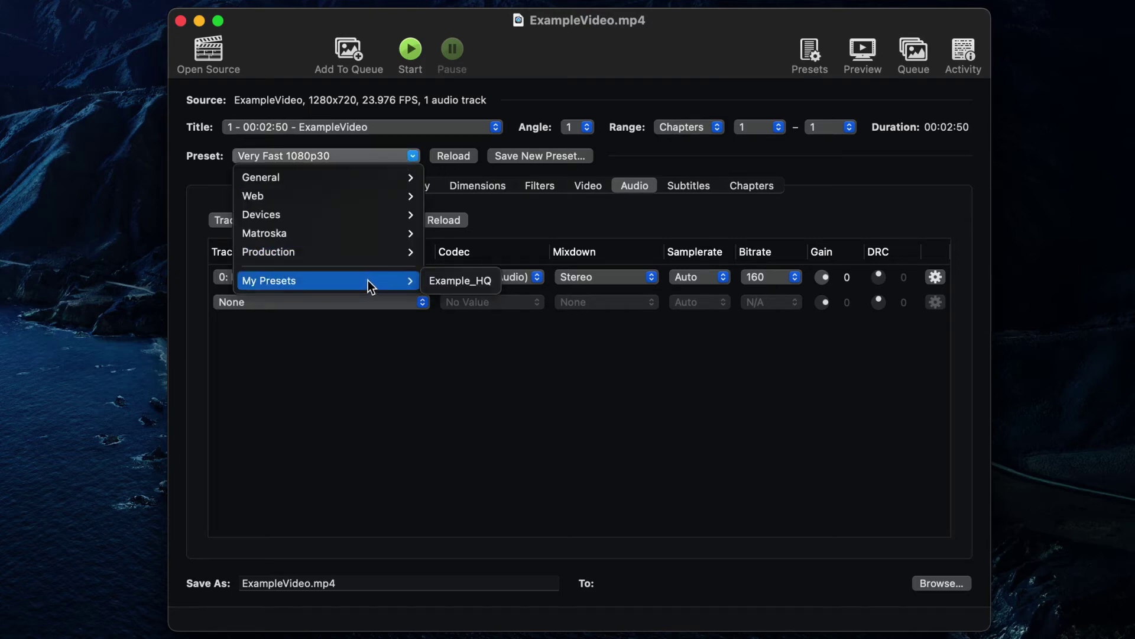
pyautogui.click(453, 282)
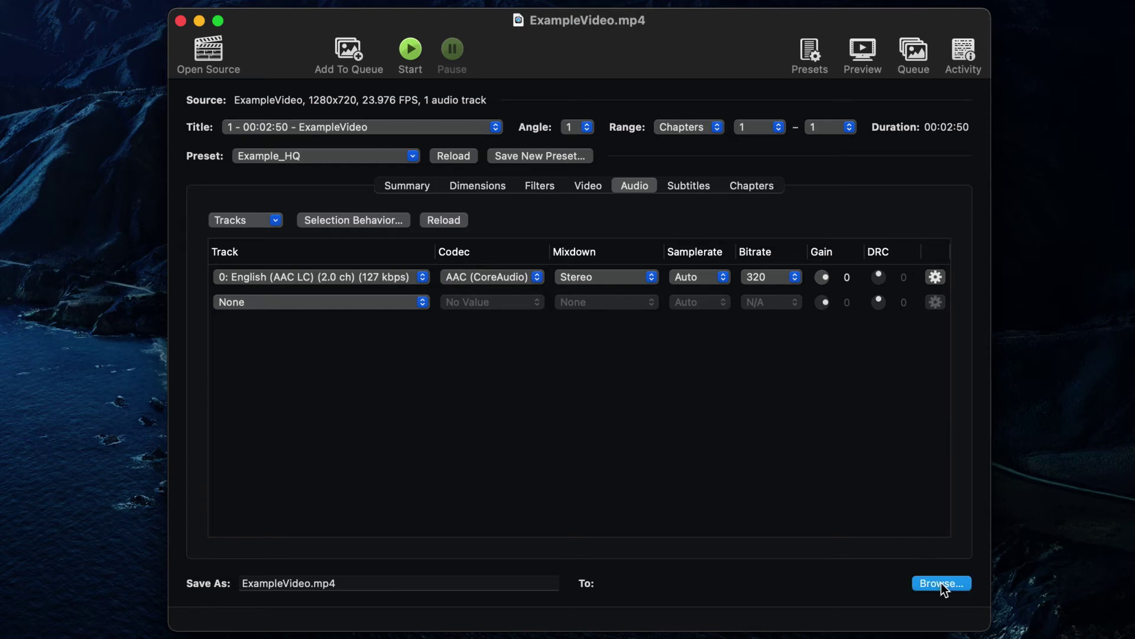
# Name the output ExampleVideo_Captions.mp4, encode it, and minimize HandBrake with Cmd+M
pyautogui.click(309, 582)
pyautogui.write('_Captions')
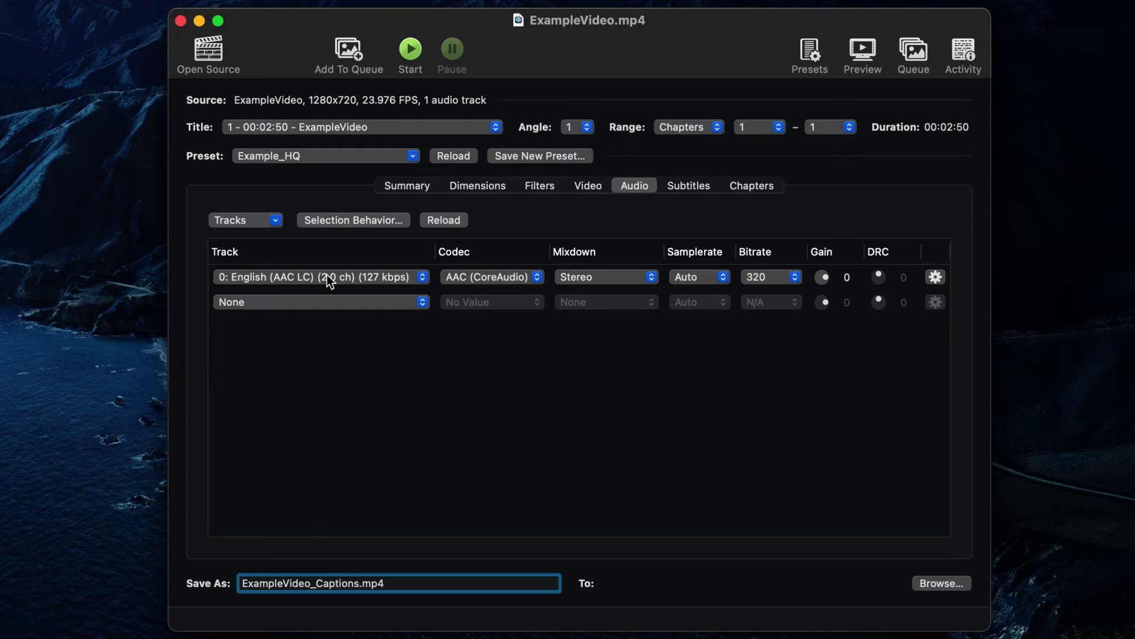
pyautogui.click(411, 50)
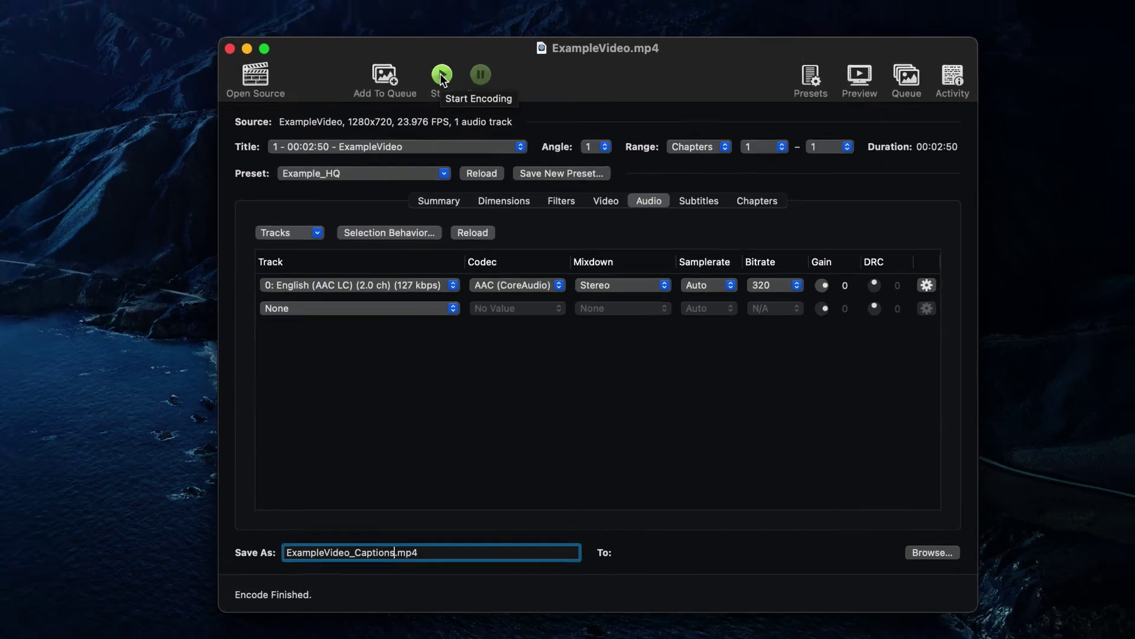
pyautogui.press('super+m')
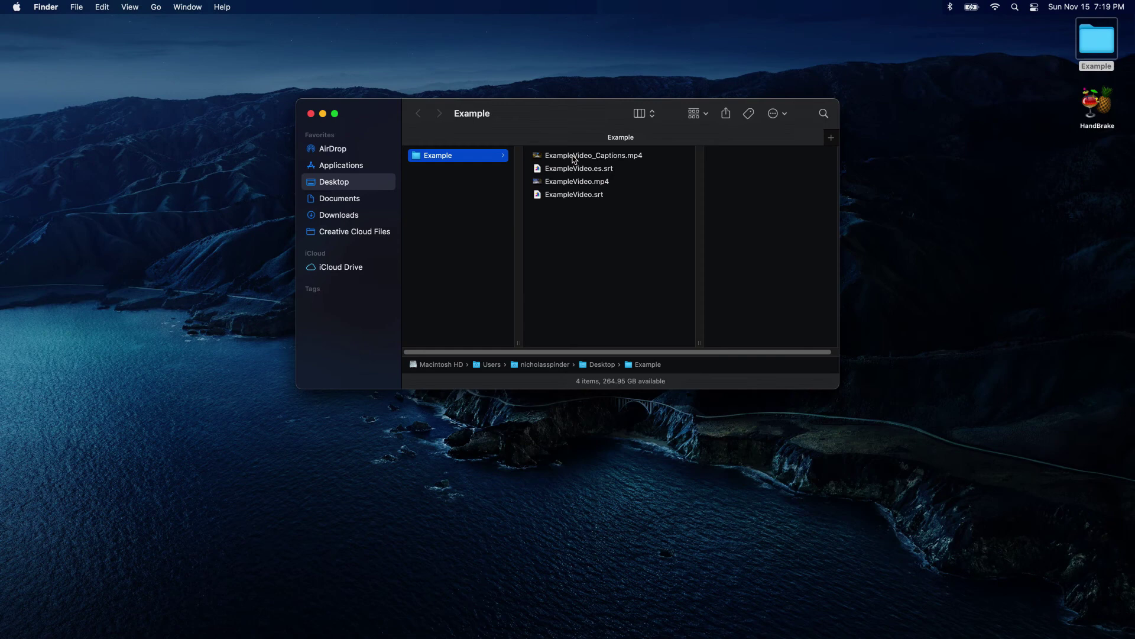
# Open ExampleVideo_Captions.mp4 from Finder with QuickTime Player (default)
pyautogui.rightClick(573, 159)
pyautogui.moveTo(593, 177)
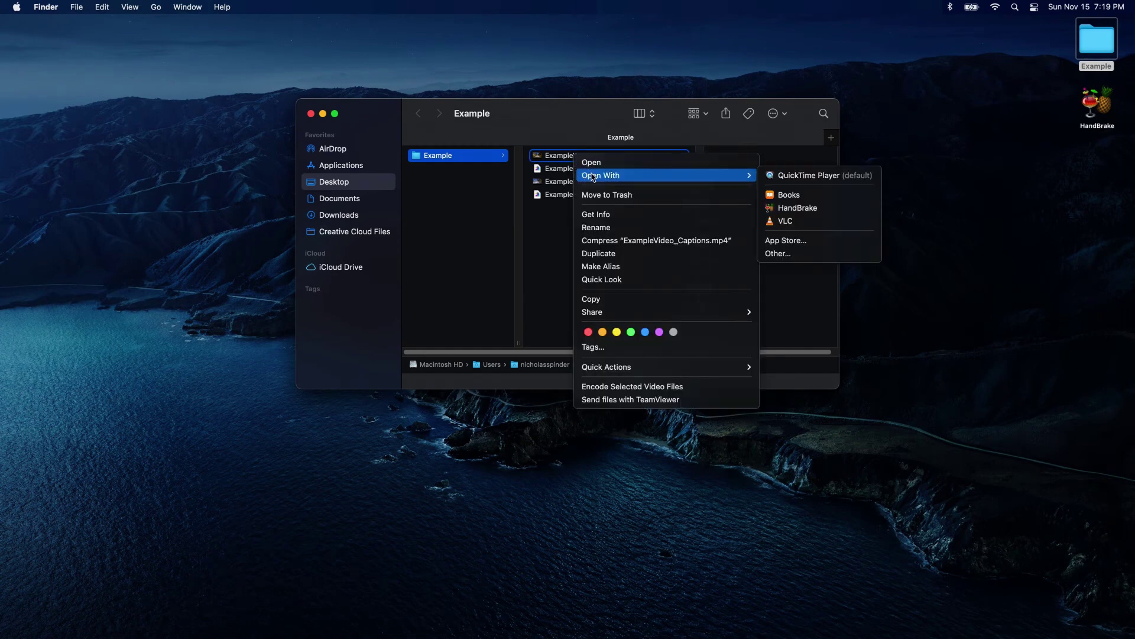
pyautogui.click(783, 176)
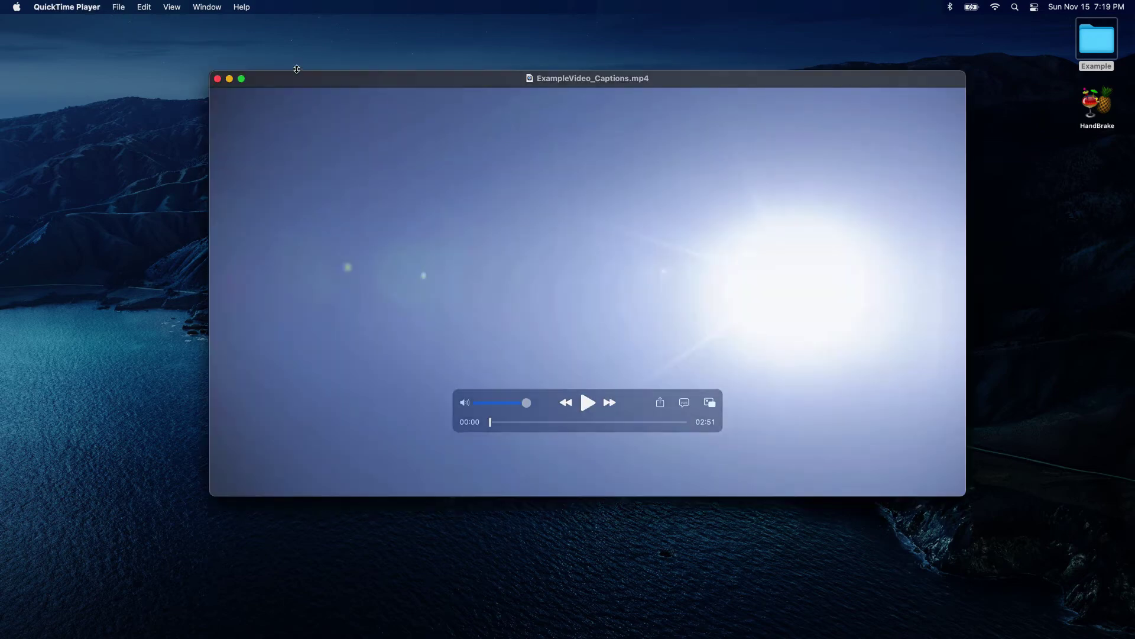
# Set View > Subtitles to English and play ExampleVideo_Captions.mp4
pyautogui.click(172, 6)
pyautogui.moveTo(195, 201)
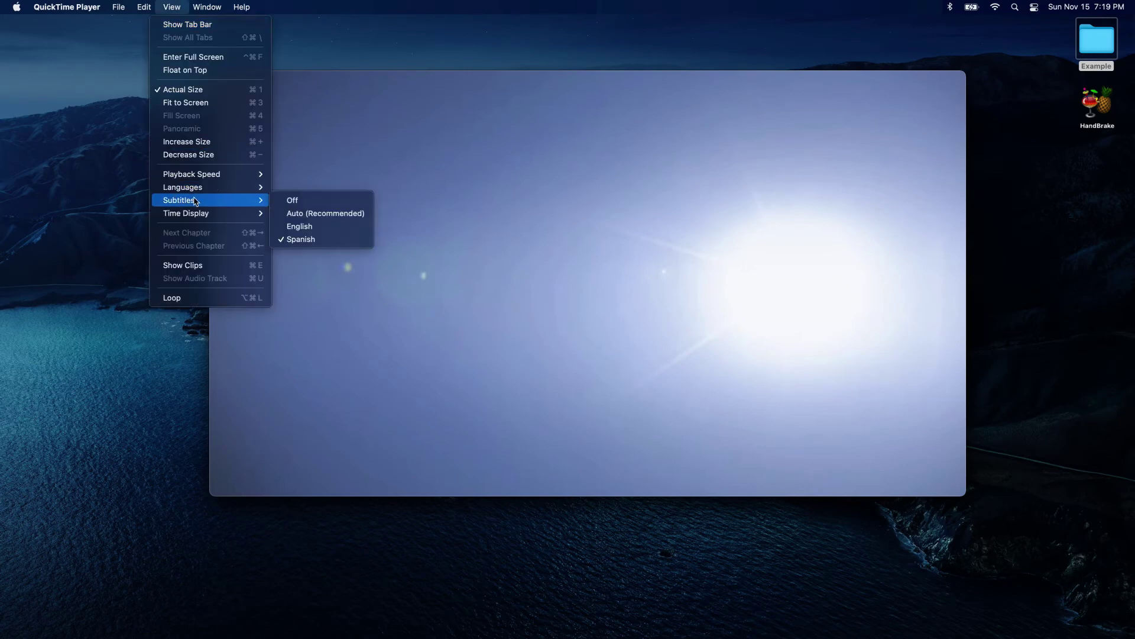
pyautogui.click(294, 227)
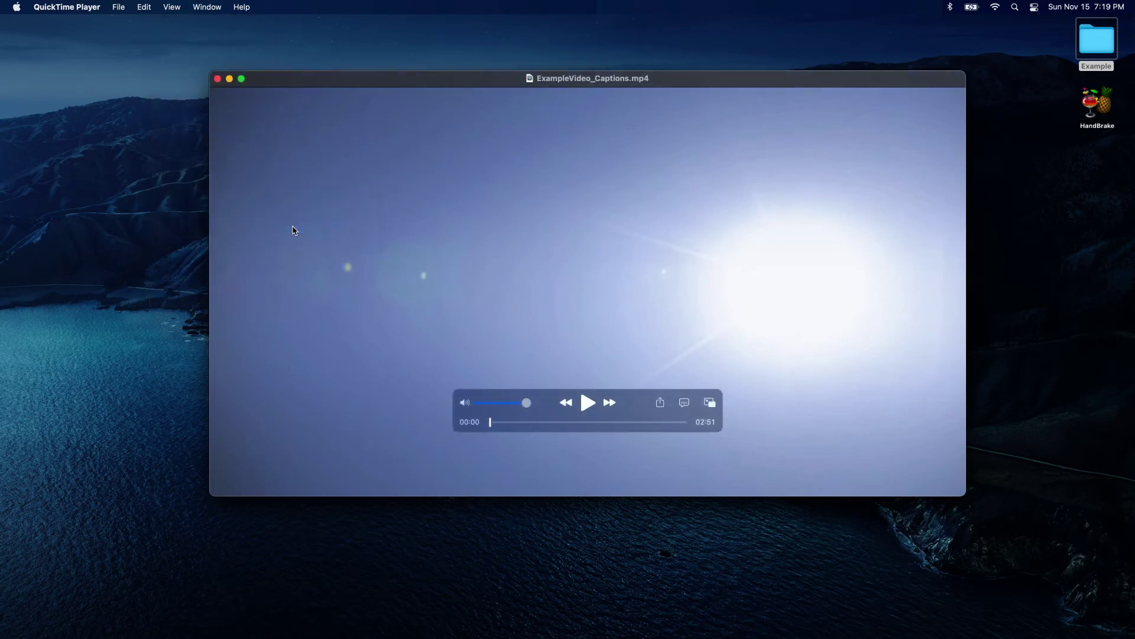
pyautogui.press('space')
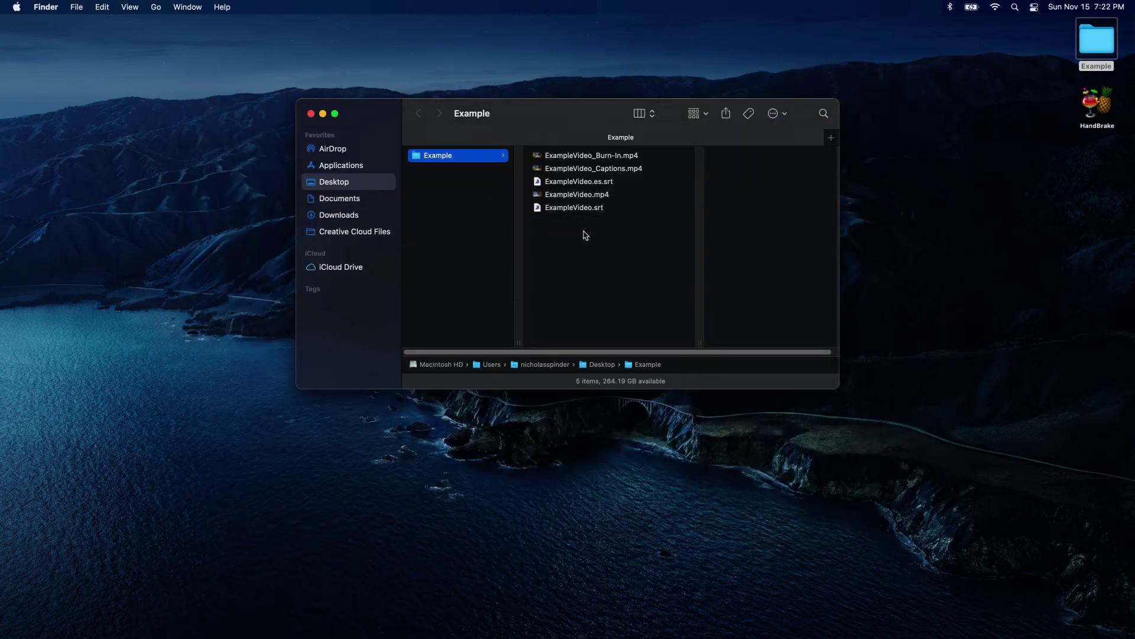
# Open ExampleVideo_Burn-In.mp4 from Finder with QuickTime Player (default)
pyautogui.rightClick(584, 155)
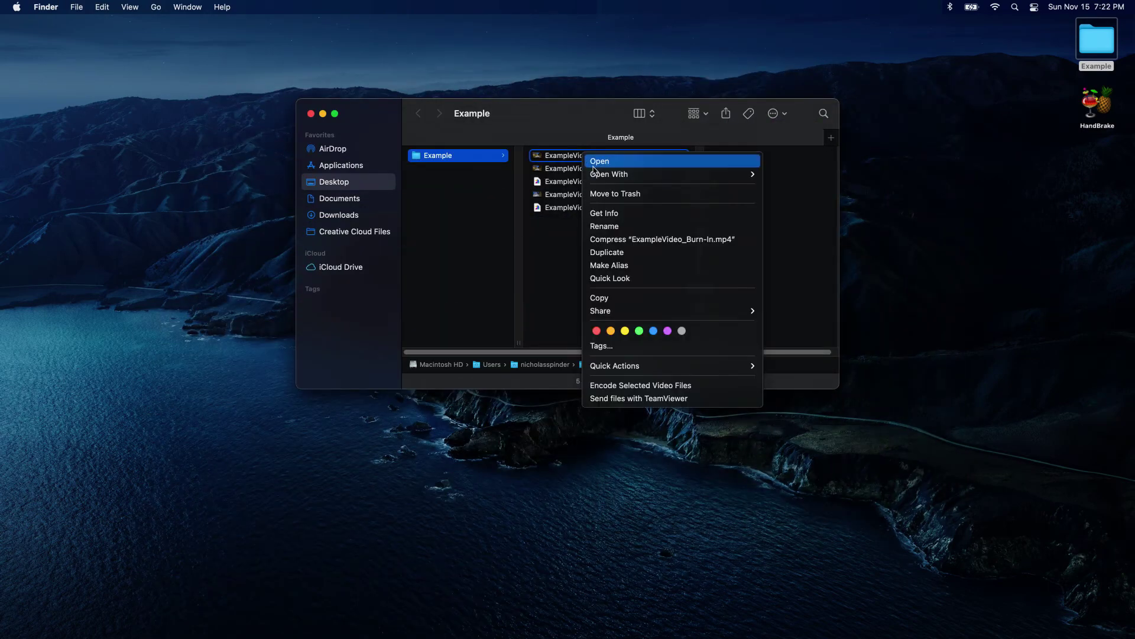
pyautogui.moveTo(601, 178)
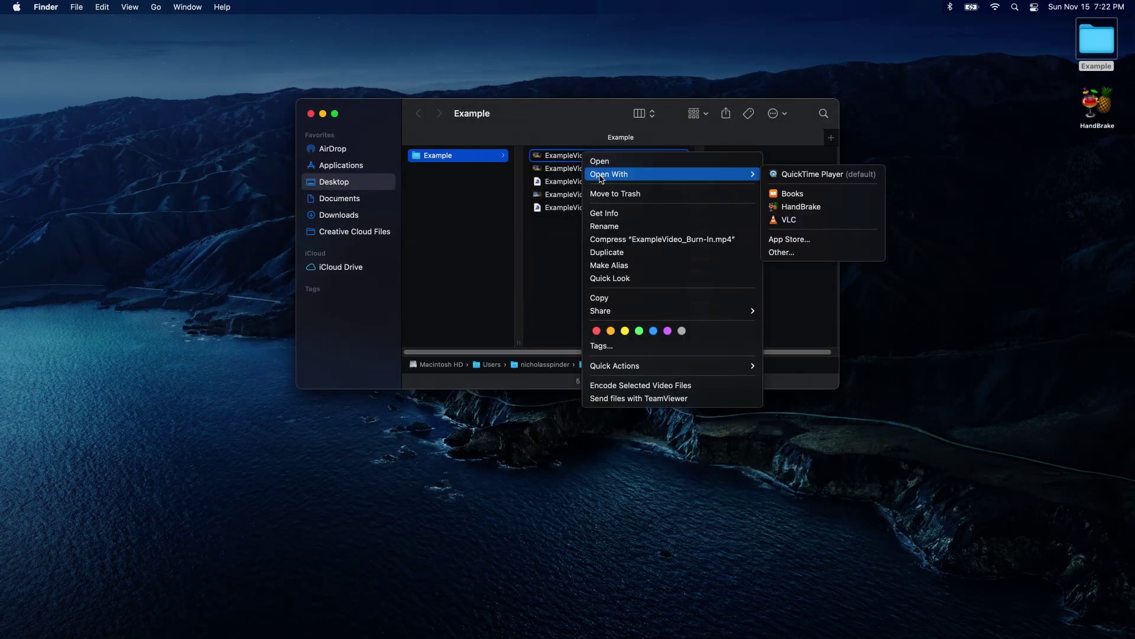
pyautogui.click(779, 176)
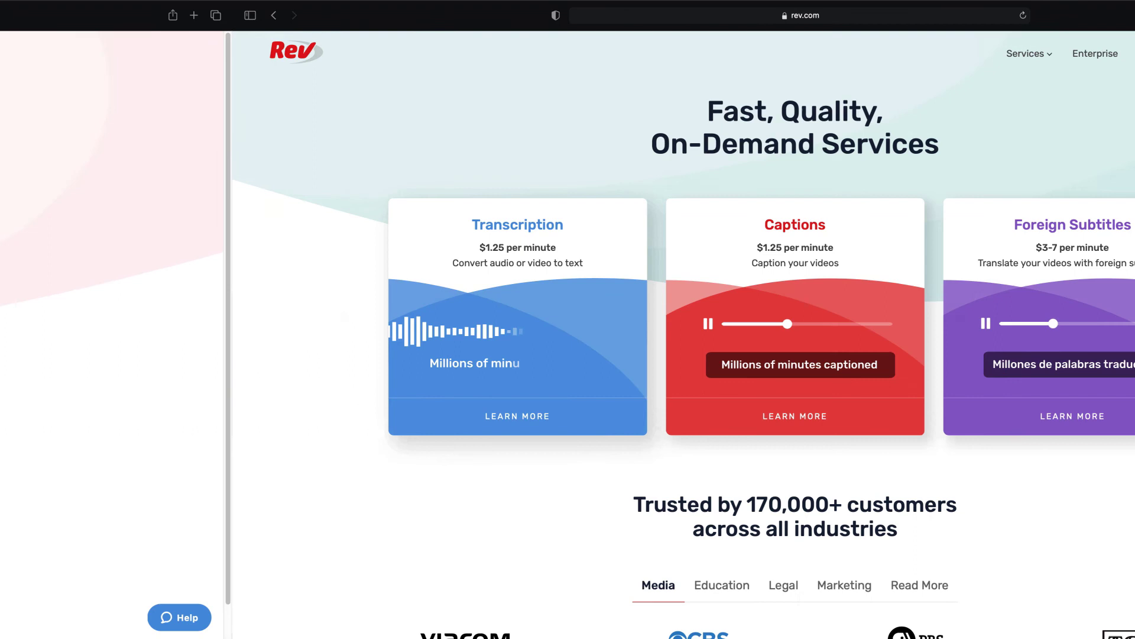
# Hide Safari's sidebar with Cmd+Shift+L so Rev.com's page fills the window
pyautogui.press('super+shift+l')
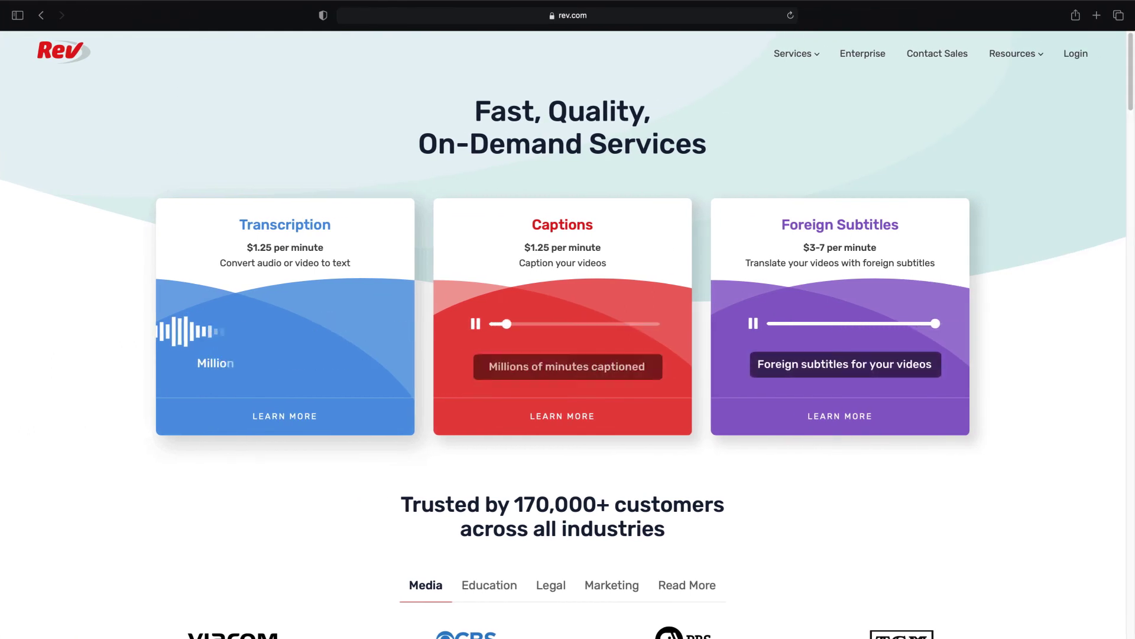